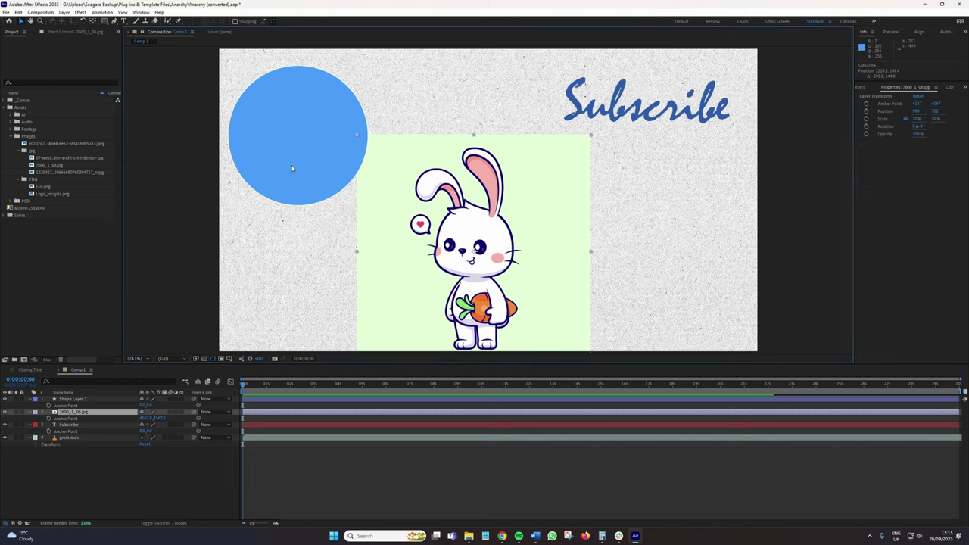
# Try retyping the Subscribe text as 'Drive', then undo it back to 'Subscribe'
pyautogui.click(299, 163)
pyautogui.click(420, 191)
pyautogui.click(622, 116)
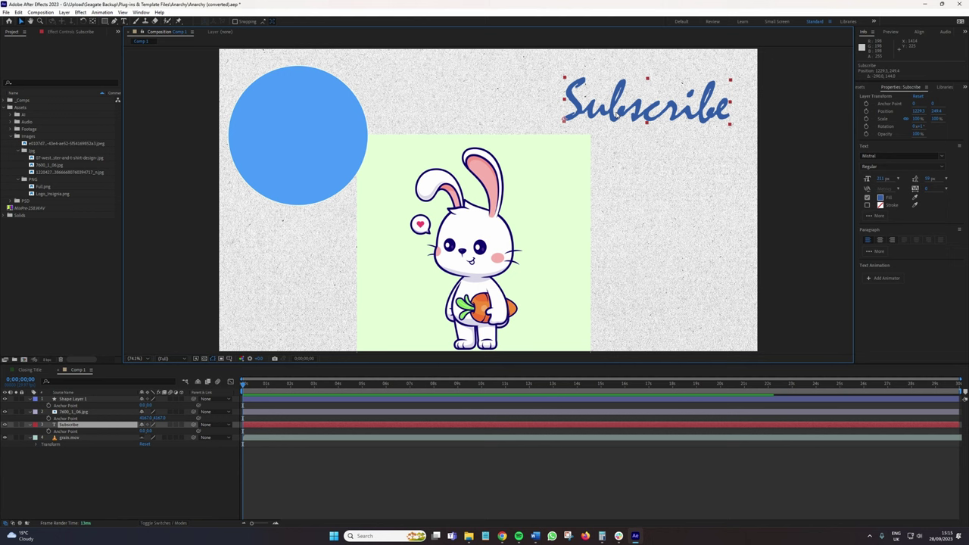
pyautogui.doubleClick(642, 110)
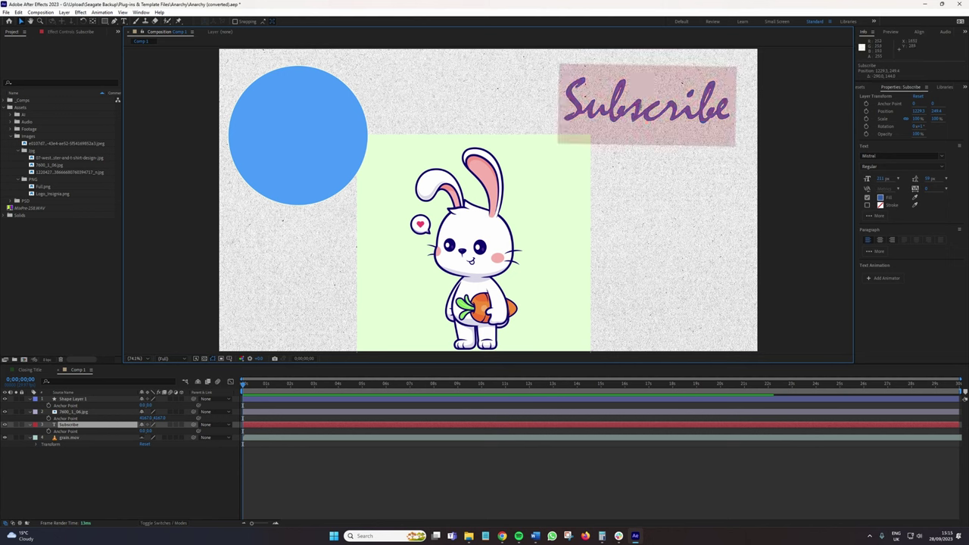
pyautogui.write('Drive')
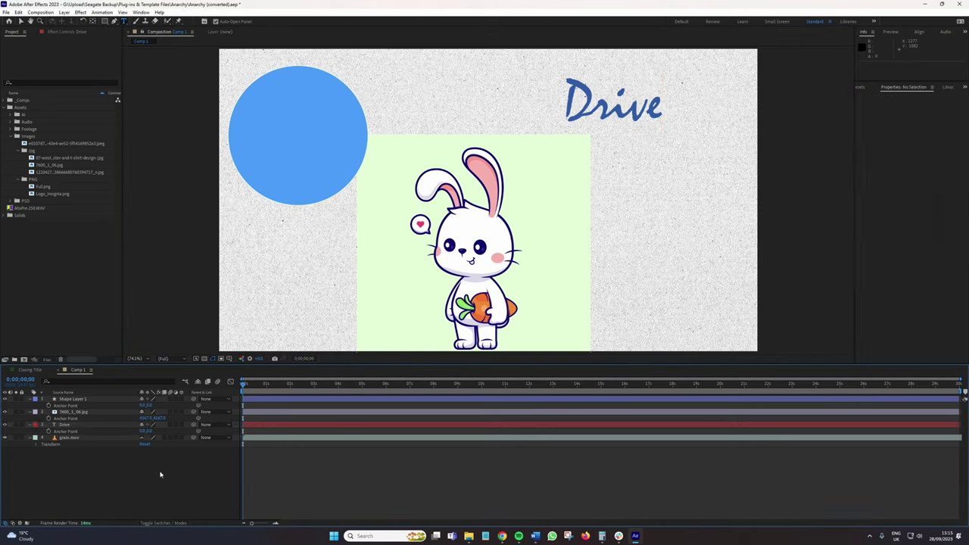
pyautogui.press('Escape')
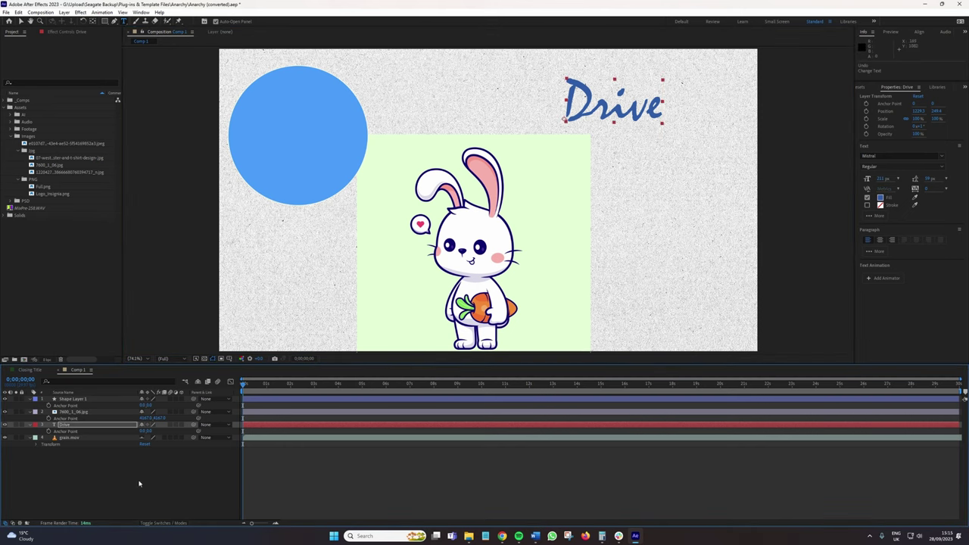
pyautogui.hotkey('ctrl', 'z')
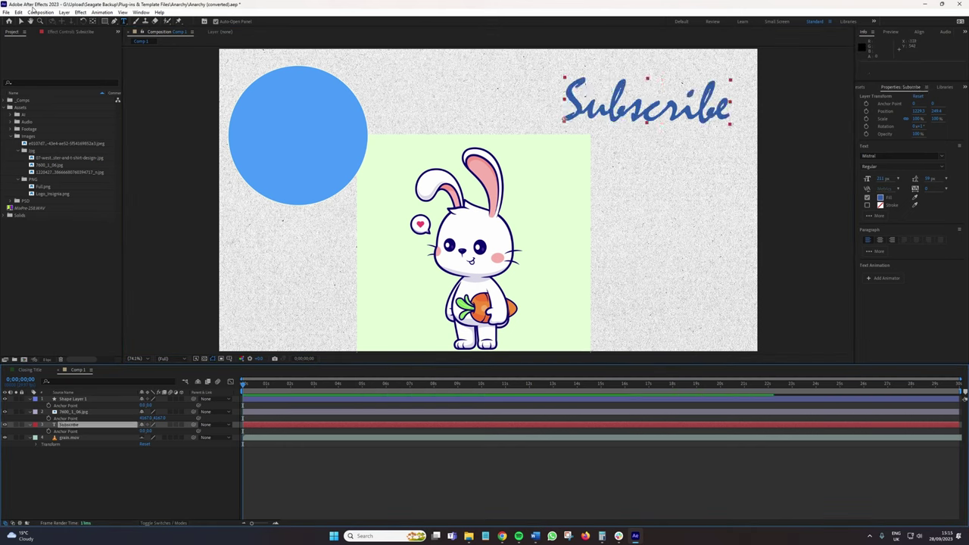
# Select the blue circle layer and scrub its Scale down to about 97%
pyautogui.click(297, 134)
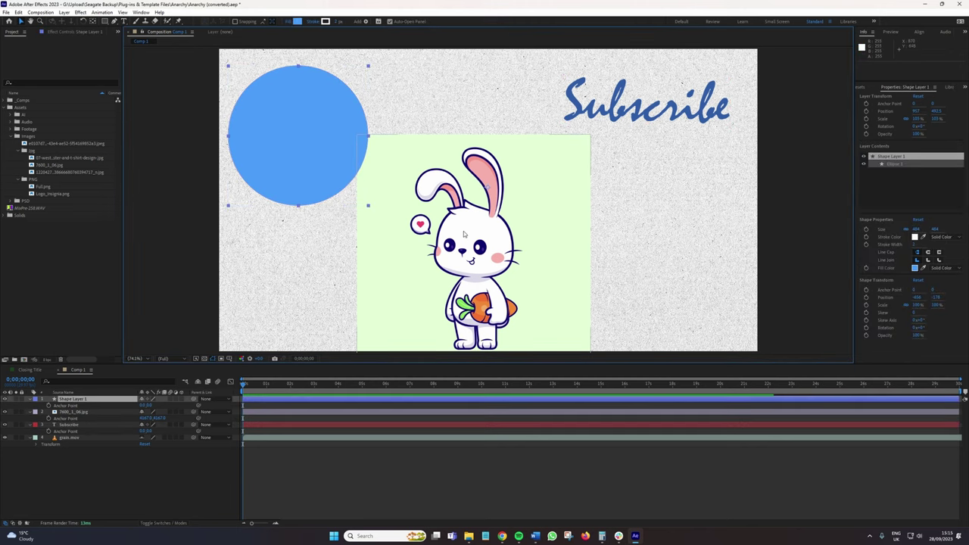
pyautogui.click(636, 125)
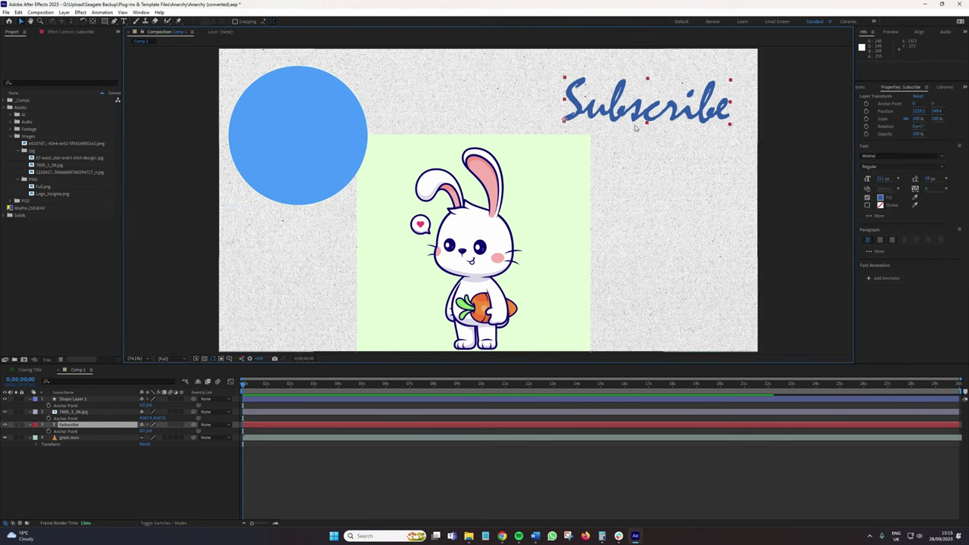
pyautogui.click(333, 144)
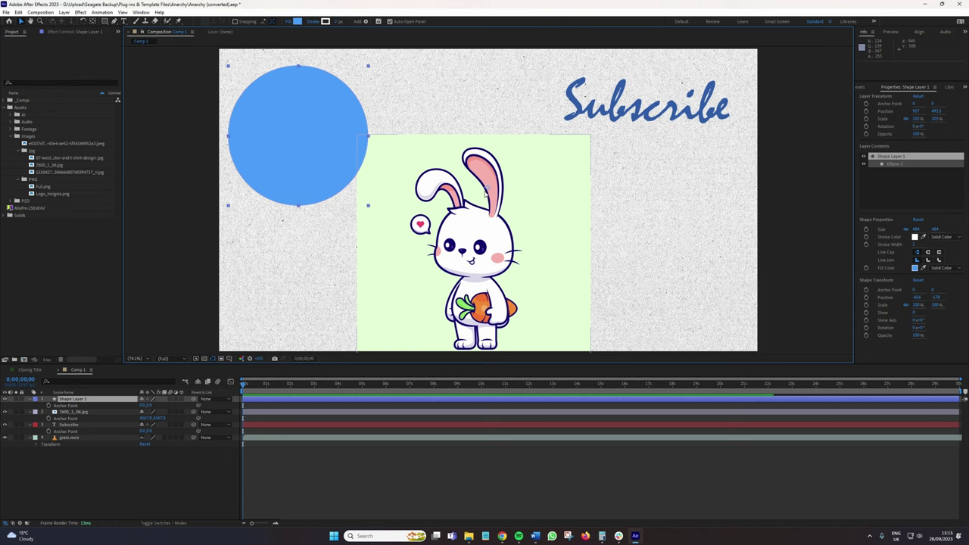
pyautogui.click(579, 110)
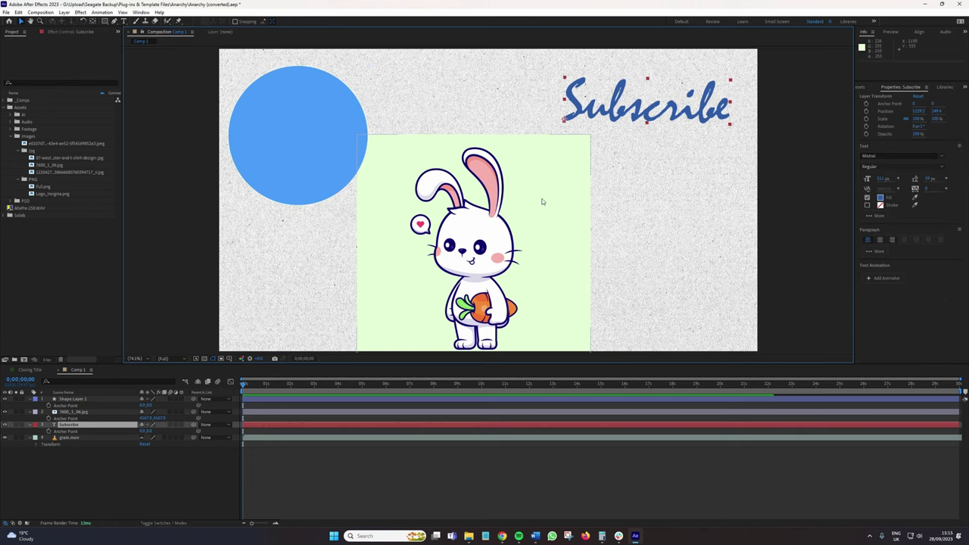
pyautogui.click(321, 143)
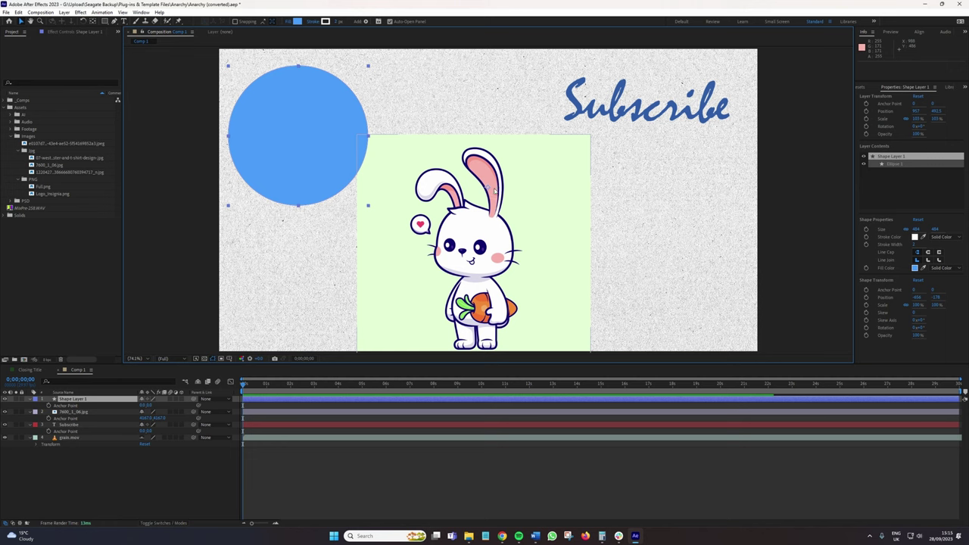
pyautogui.click(566, 112)
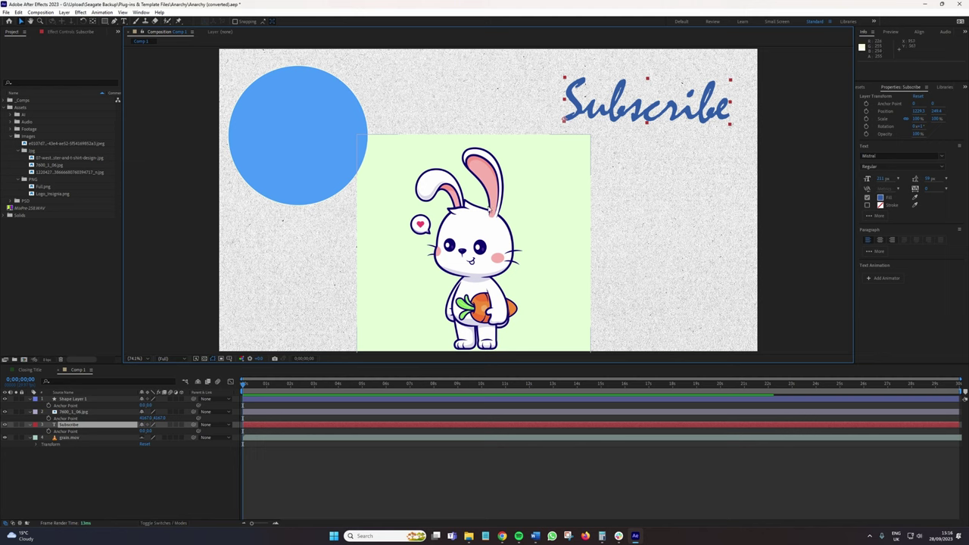
pyautogui.click(336, 131)
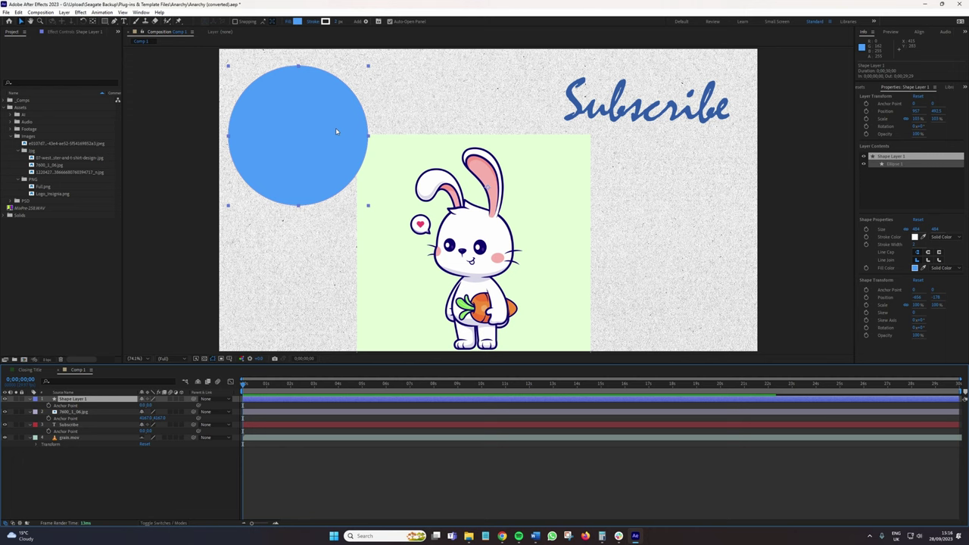
pyautogui.press('s')
pyautogui.moveTo(159, 405); pyautogui.dragTo(146, 430)
# Shift the Subscribe text's anchor point, move the text up-right, then undo the move
pyautogui.click(152, 425)
pyautogui.press('r')
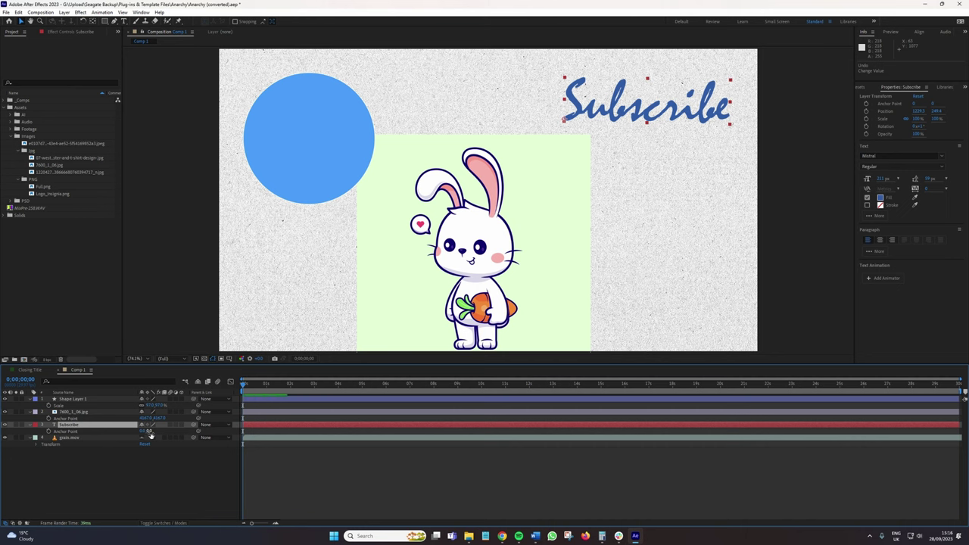
pyautogui.moveTo(150, 435); pyautogui.dragTo(252, 431)
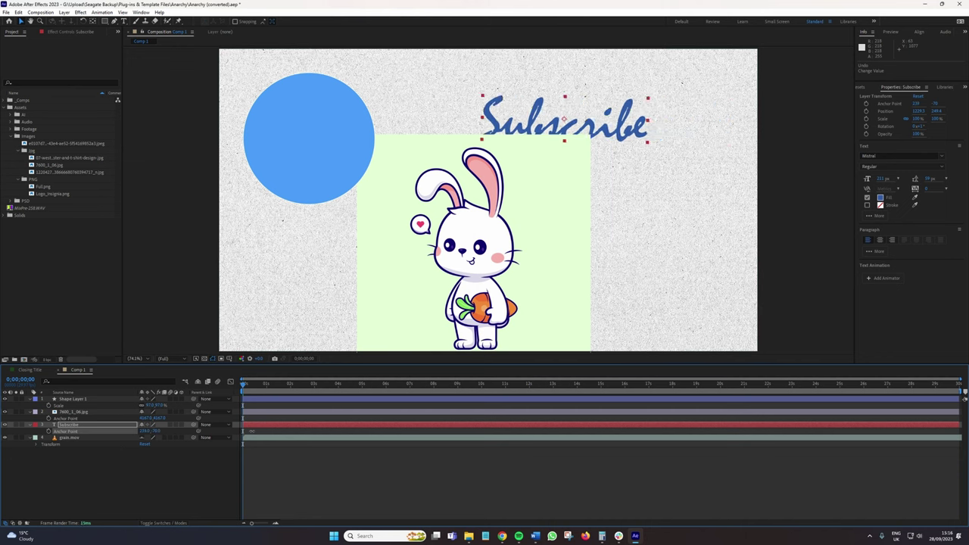
pyautogui.moveTo(607, 124); pyautogui.dragTo(620, 97)
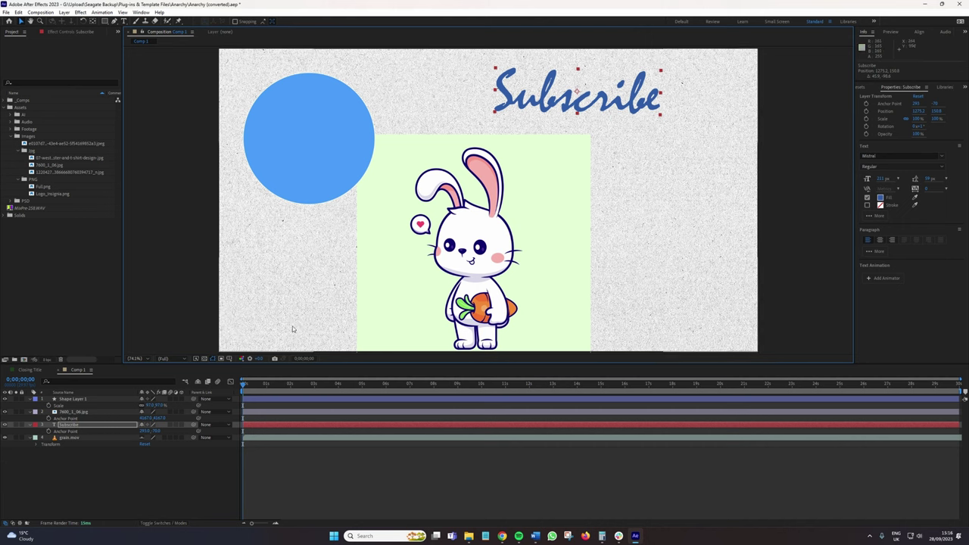
pyautogui.hotkey('ctrl', 'z')
pyautogui.hotkey('ctrl', 'z')
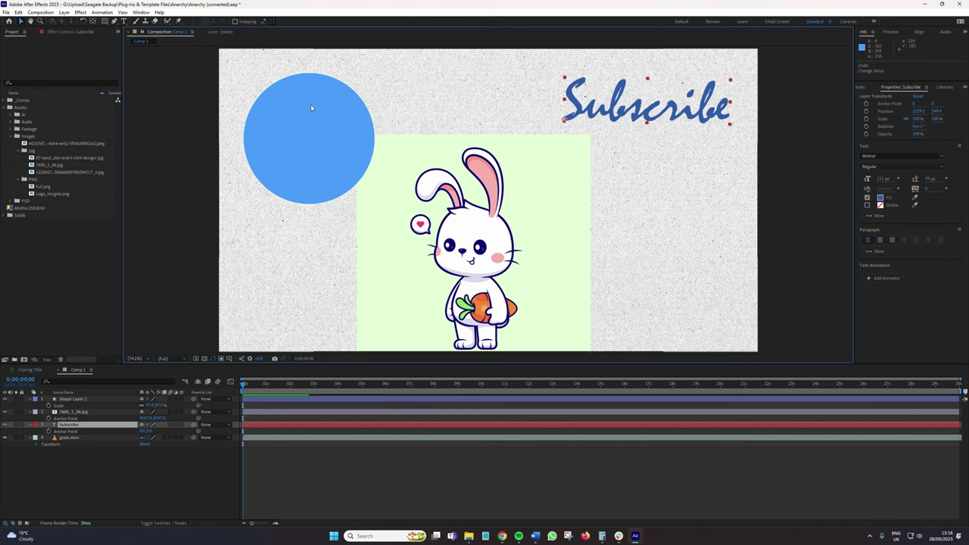
# Centre the circle's anchor point with Layer > Transform > Center Anchor Point in Layer Content
pyautogui.click(310, 103)
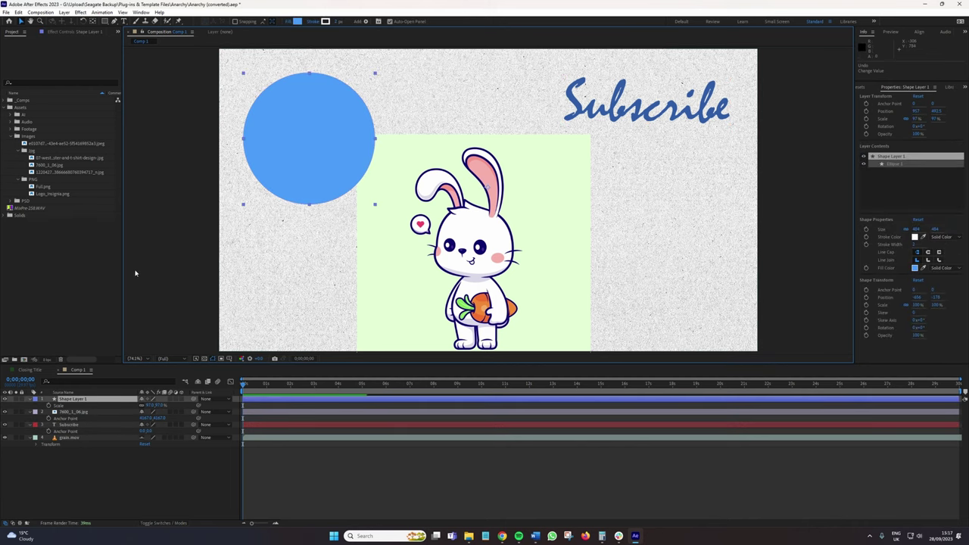
pyautogui.click(64, 13)
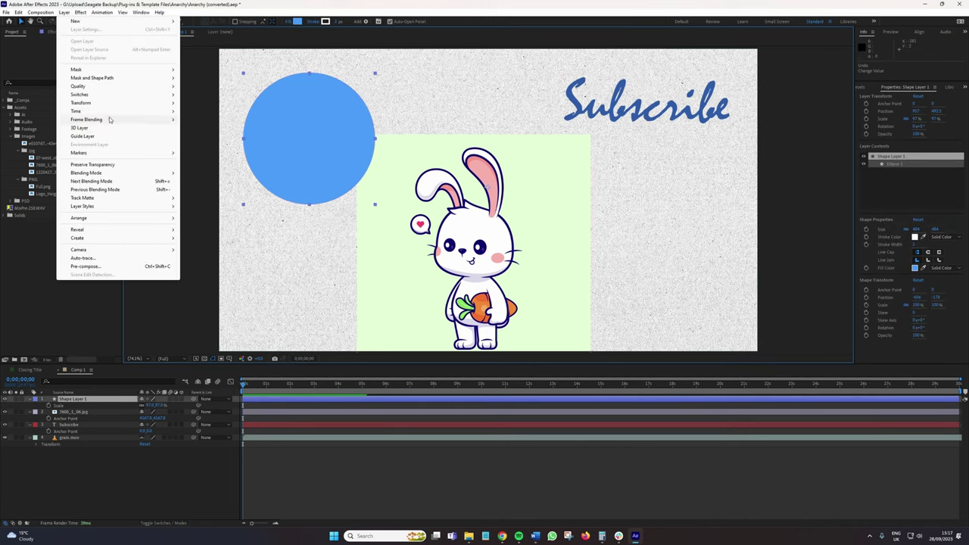
pyautogui.moveTo(163, 103)
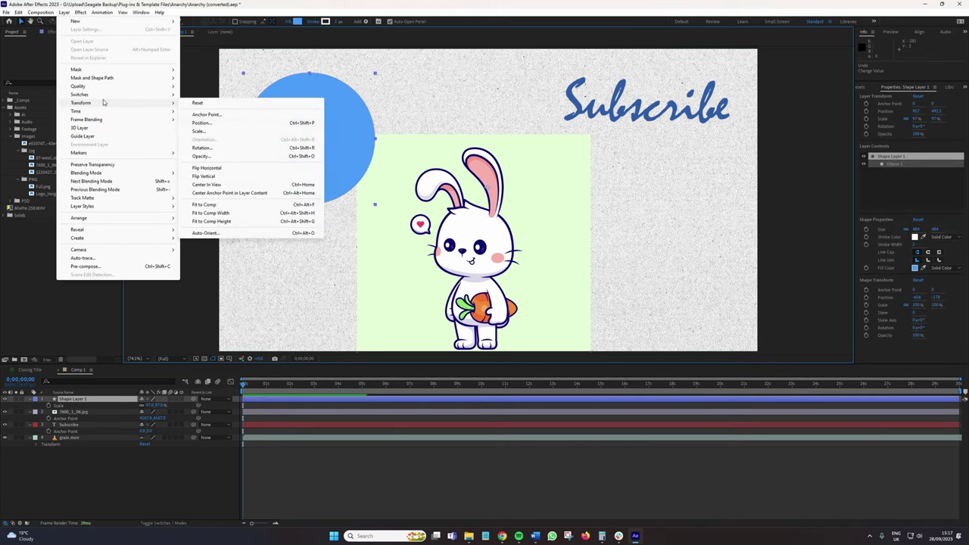
pyautogui.click(288, 198)
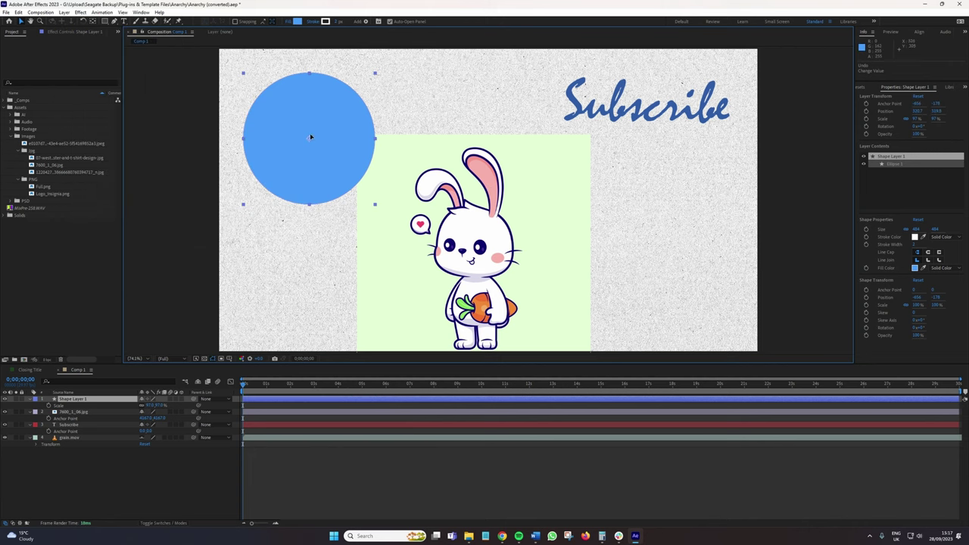
pyautogui.moveTo(155, 405)
pyautogui.mouseDown()
pyautogui.moveTo(193, 405)
pyautogui.moveTo(92, 405)
pyautogui.moveTo(156, 405)
pyautogui.mouseUp()
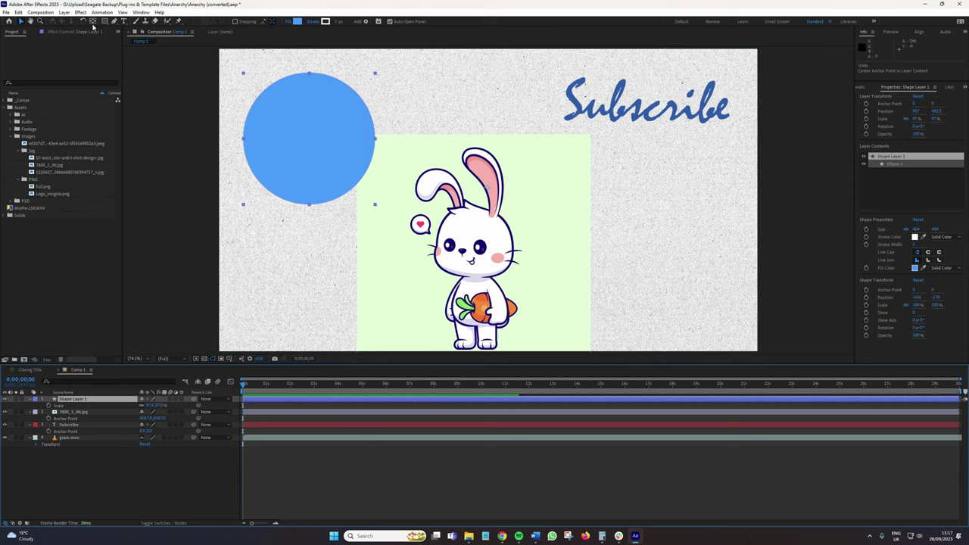
# Drag the circle's anchor point with the Pan Behind tool, preview the comp, and deselect all layers
pyautogui.click(93, 25)
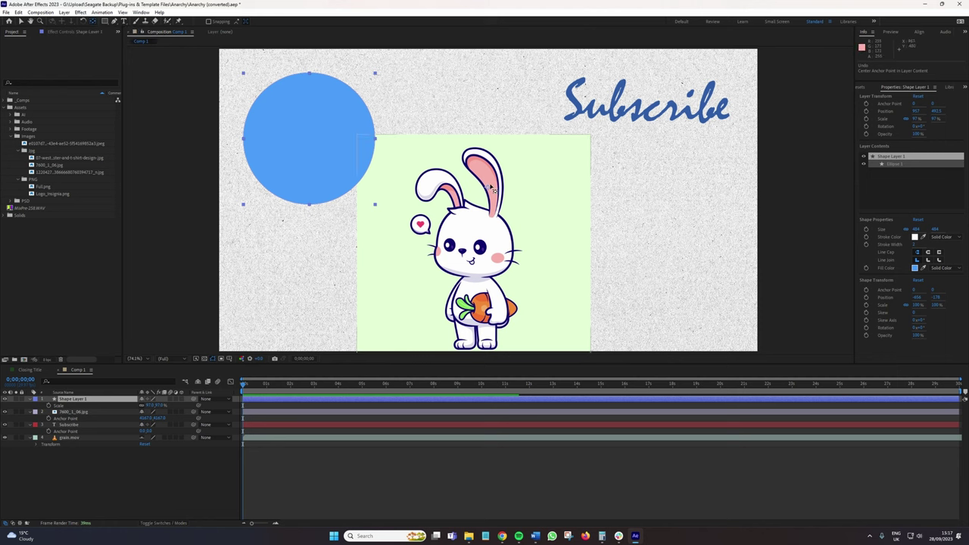
pyautogui.moveTo(295, 140); pyautogui.dragTo(278, 122)
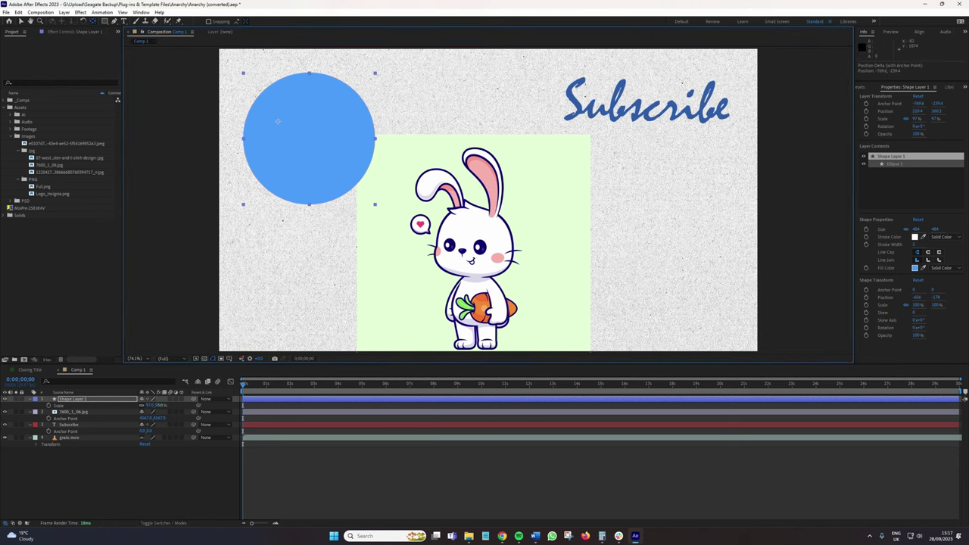
pyautogui.press('space')
pyautogui.press('space')
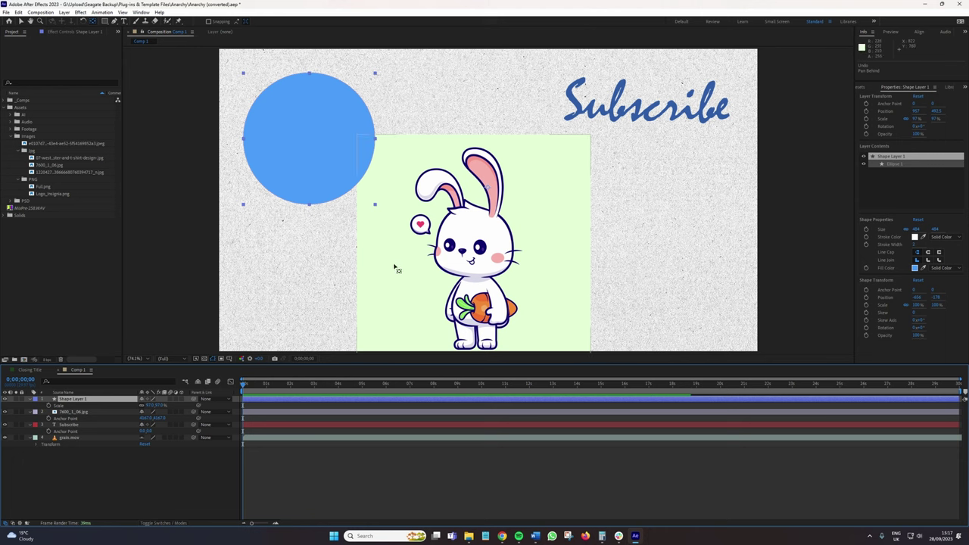
pyautogui.click(148, 486)
# Run Anchor_Sniper_v1.1.jsxbin from File > Scripts and place its panel beside the selected circle
pyautogui.click(7, 12)
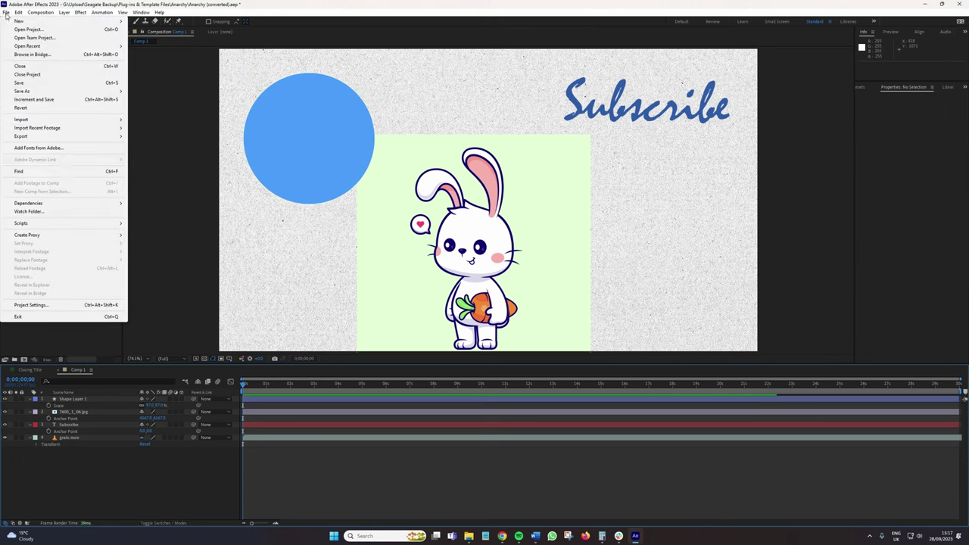
pyautogui.moveTo(61, 224)
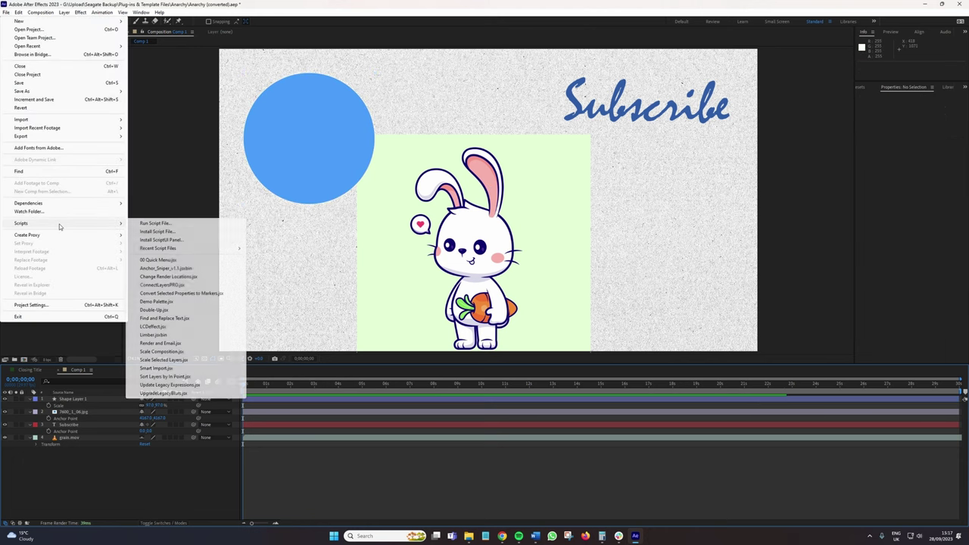
pyautogui.click(192, 271)
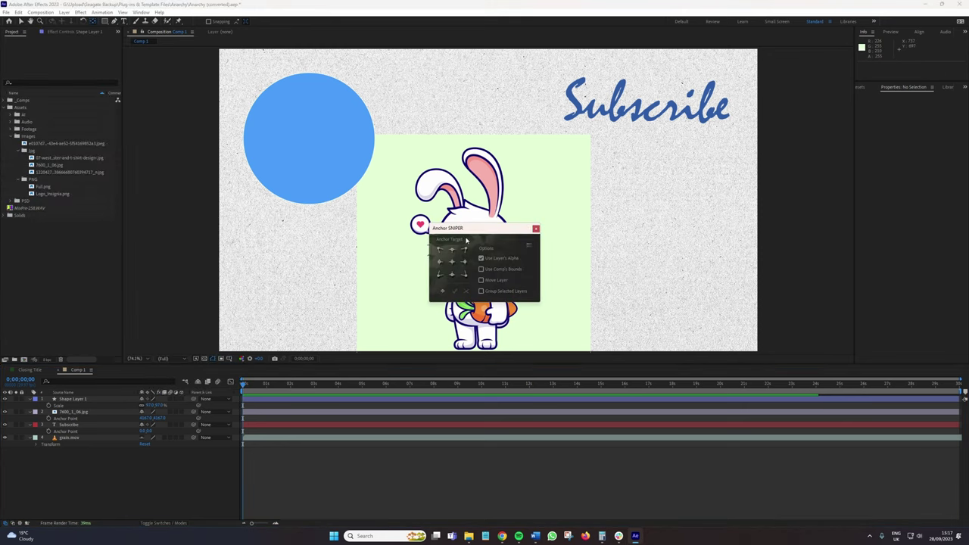
pyautogui.moveTo(469, 226); pyautogui.dragTo(125, 145)
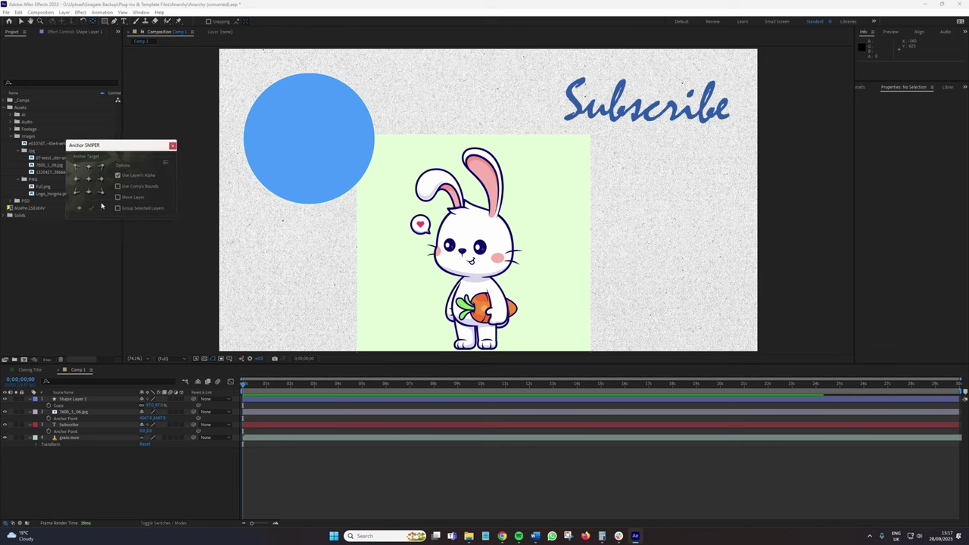
pyautogui.click(287, 162)
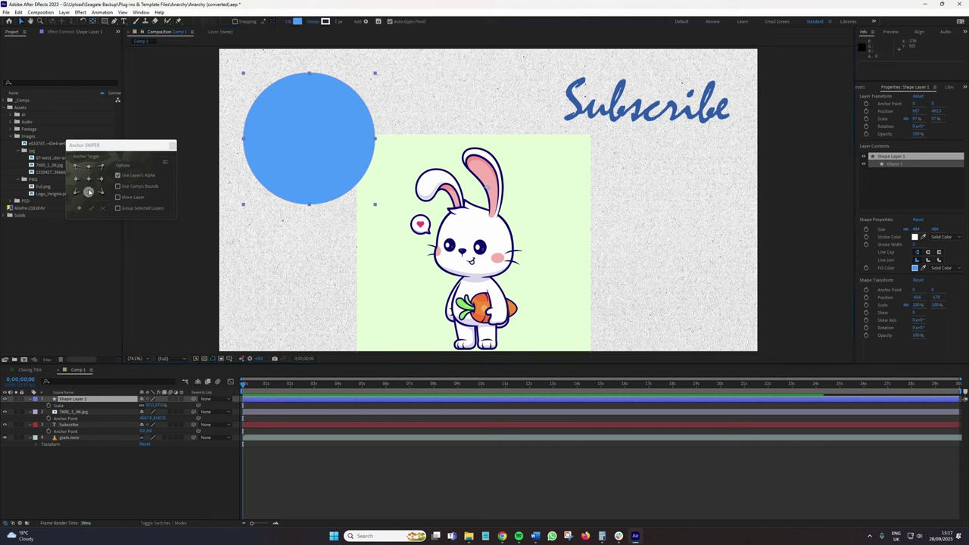
pyautogui.moveTo(106, 143); pyautogui.dragTo(148, 131)
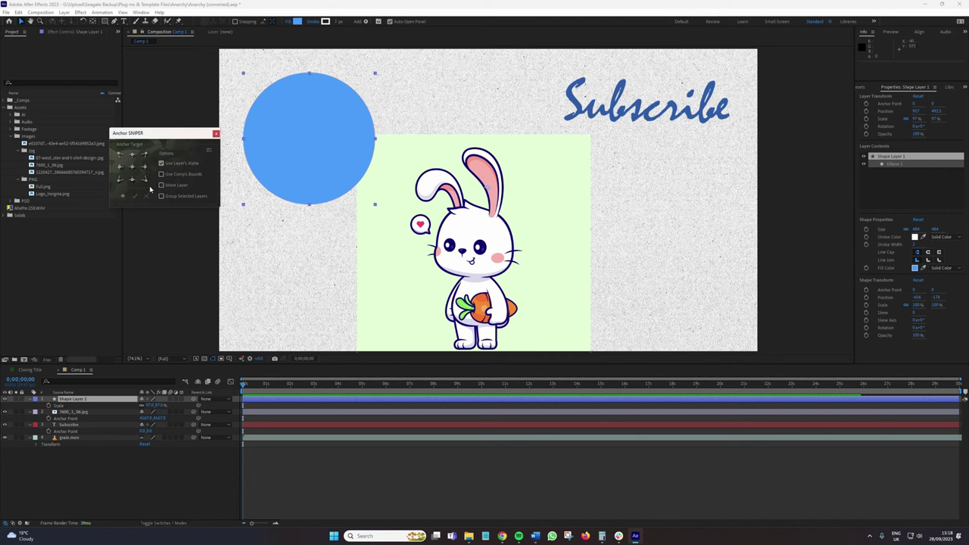
# Put the circle's anchor at its right-middle edge and test scaling around it
pyautogui.click(144, 168)
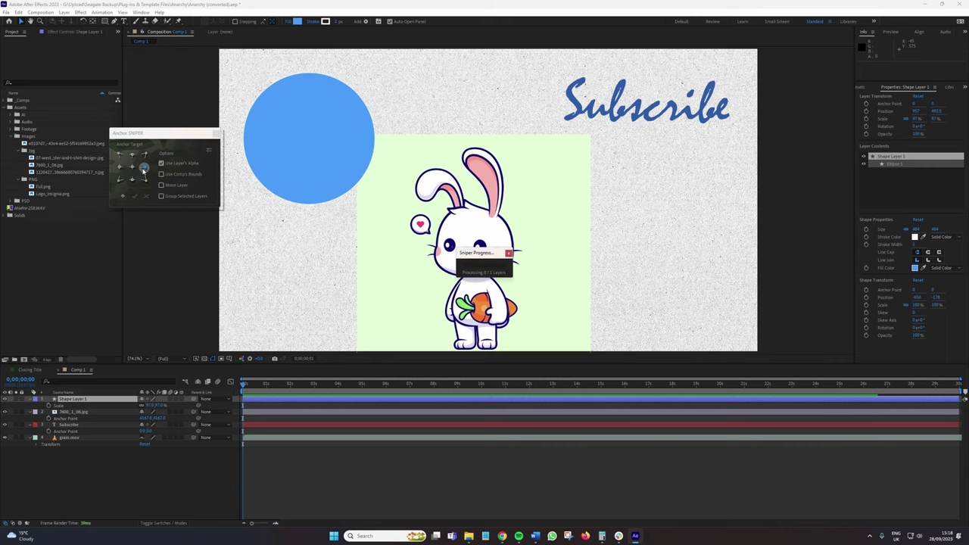
pyautogui.press('.')
pyautogui.press('.')
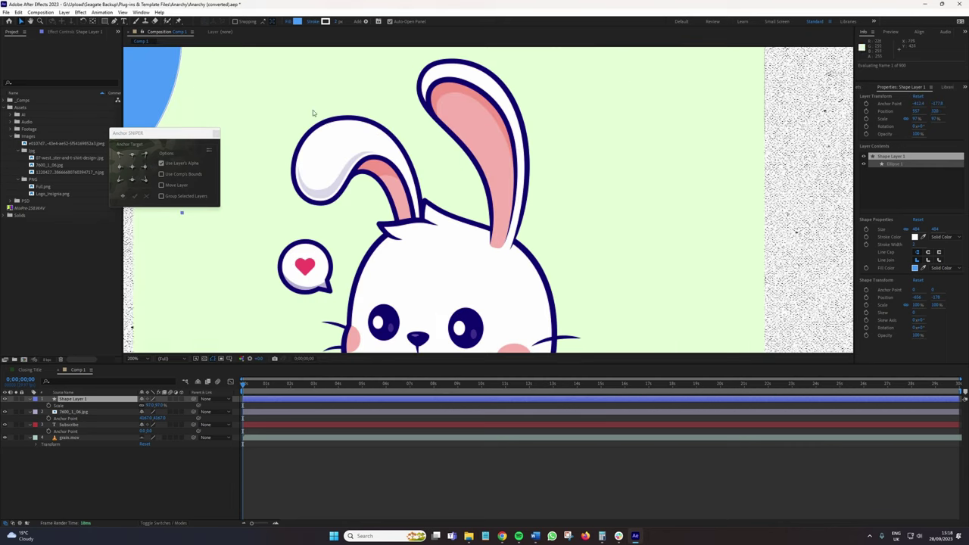
pyautogui.press(',')
pyautogui.press(',')
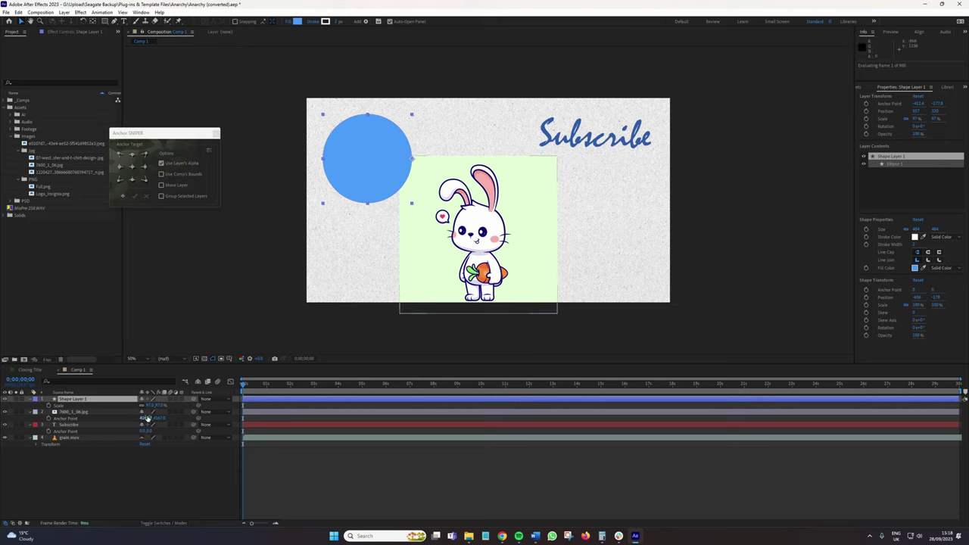
pyautogui.moveTo(160, 405)
pyautogui.mouseDown()
pyautogui.moveTo(144, 405)
pyautogui.moveTo(171, 405)
pyautogui.moveTo(148, 405)
pyautogui.moveTo(161, 397)
pyautogui.mouseUp()
# Centre the circle's anchor point, test and undo a rotation, then select the Subscribe layer
pyautogui.click(132, 166)
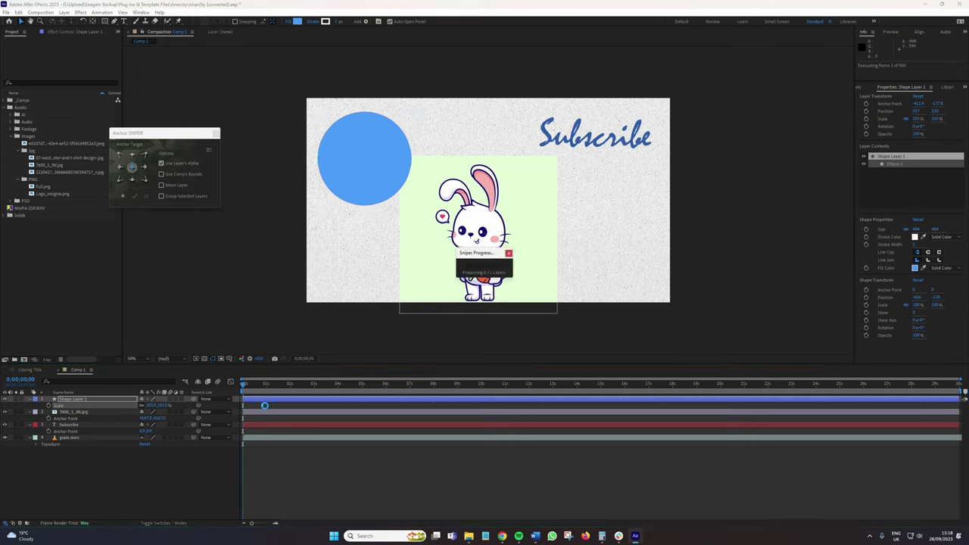
pyautogui.press('r')
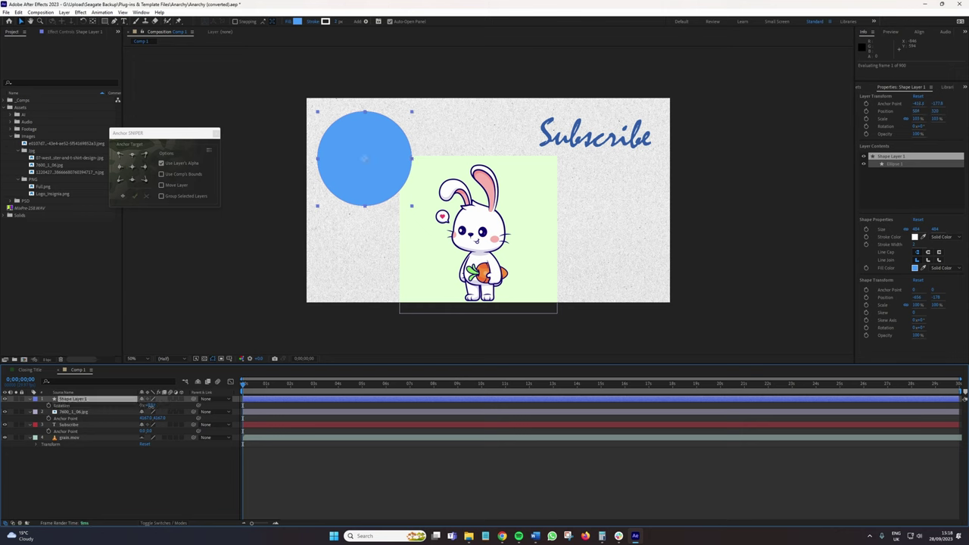
pyautogui.moveTo(148, 405); pyautogui.dragTo(140, 397)
pyautogui.hotkey('ctrl', 'z')
pyautogui.click(572, 140)
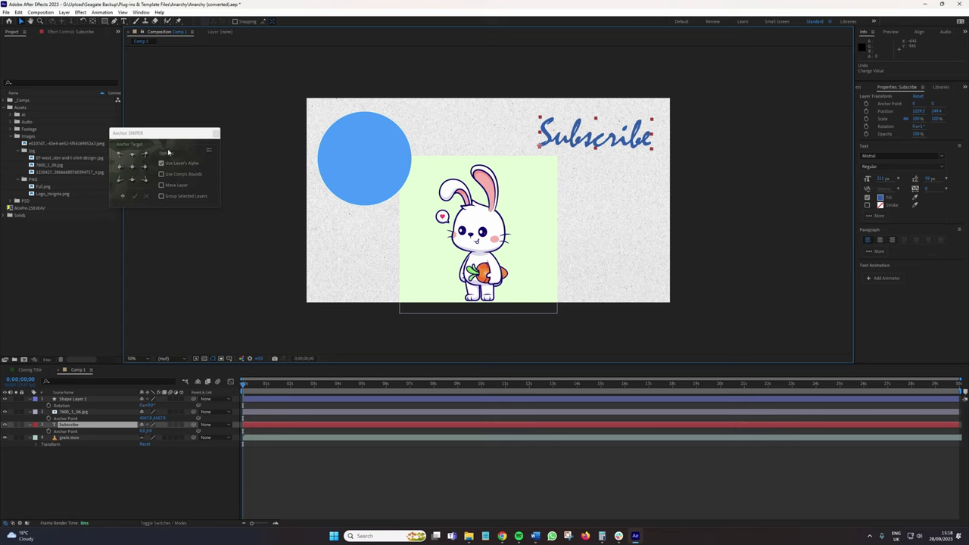
# Anchor the Subscribe text at its top centre, test rotation, preview, and set magnification to Fit
pyautogui.click(133, 155)
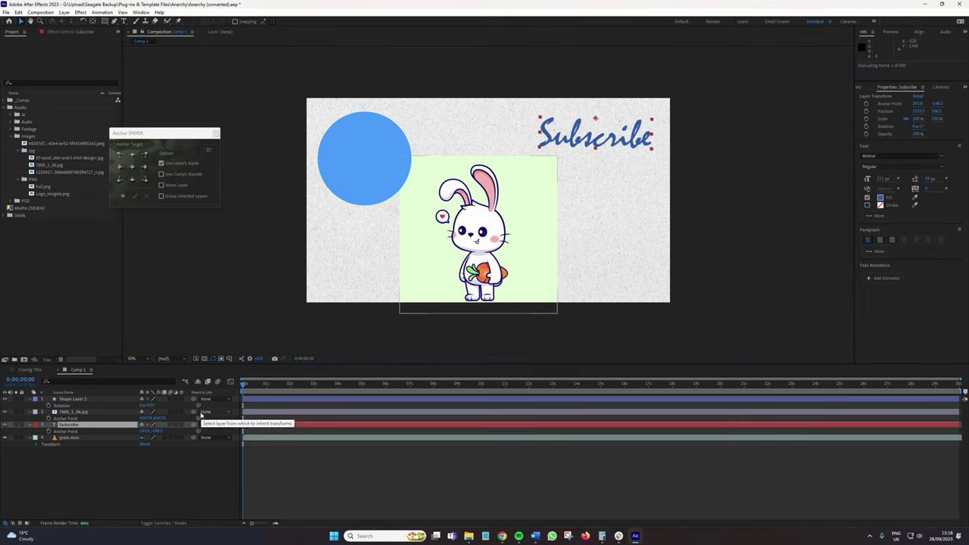
pyautogui.press('r')
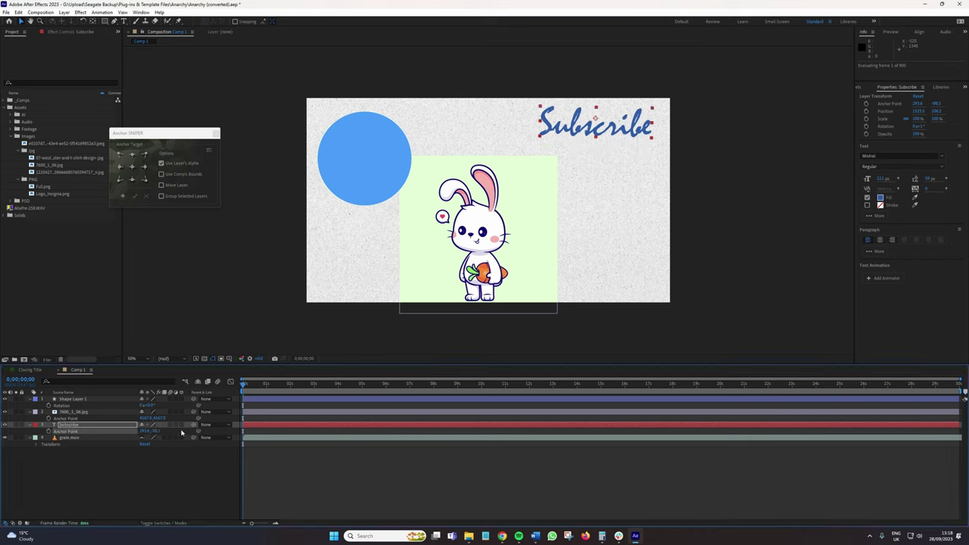
pyautogui.moveTo(152, 432)
pyautogui.mouseDown()
pyautogui.moveTo(163, 431)
pyautogui.moveTo(151, 431)
pyautogui.mouseUp()
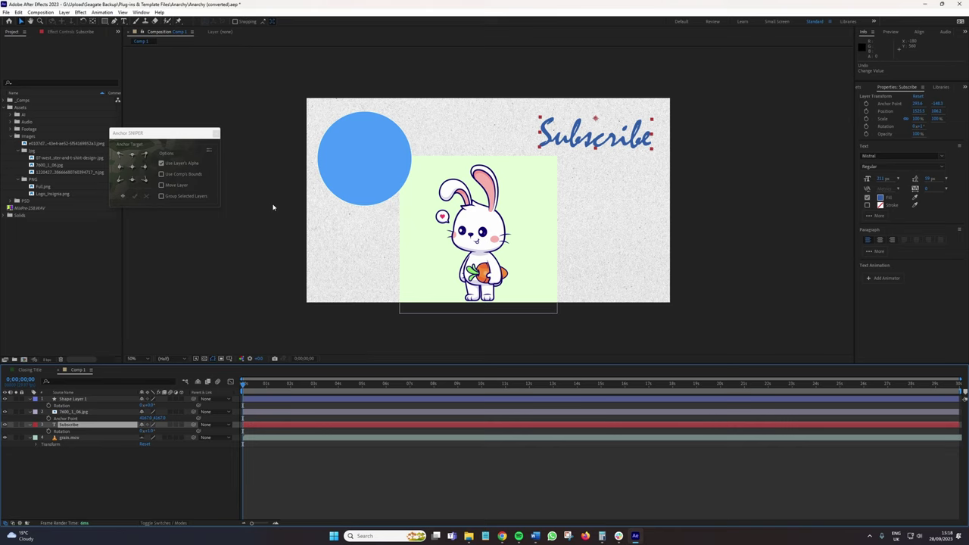
pyautogui.press('space')
pyautogui.click(135, 358)
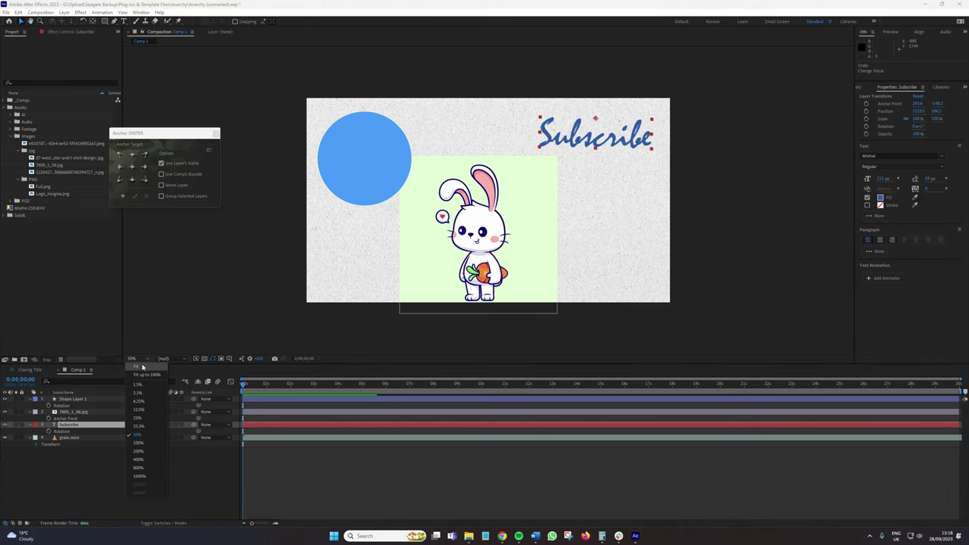
pyautogui.click(142, 370)
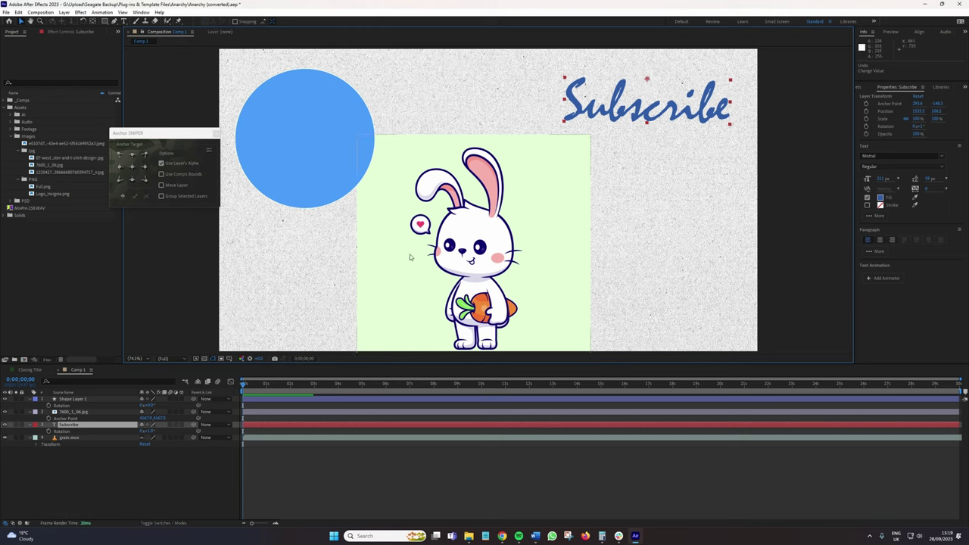
# Hide the blue circle and Subscribe layers and select the bunny image
pyautogui.moveTo(515, 279); pyautogui.dragTo(516, 247)
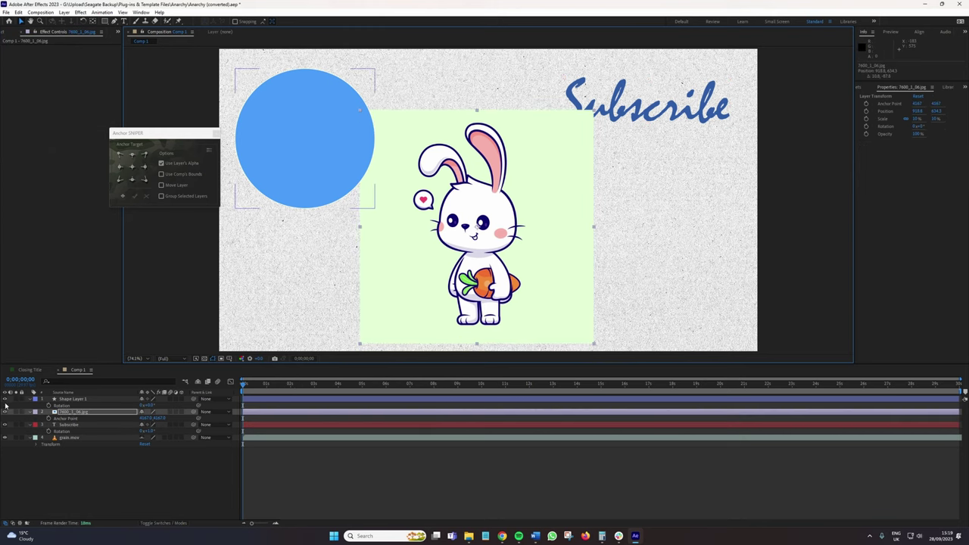
pyautogui.click(4, 398)
pyautogui.click(6, 430)
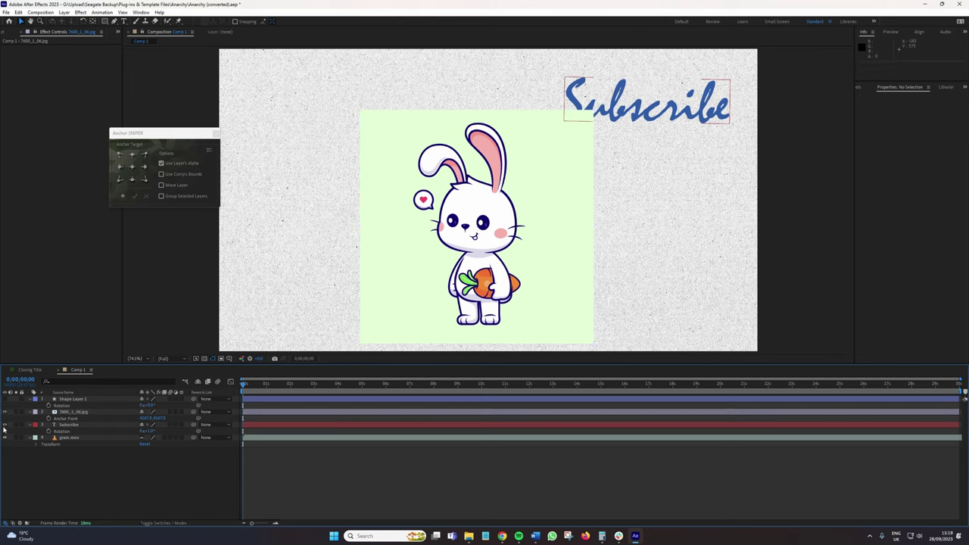
pyautogui.click(4, 425)
pyautogui.moveTo(419, 271); pyautogui.dragTo(419, 245)
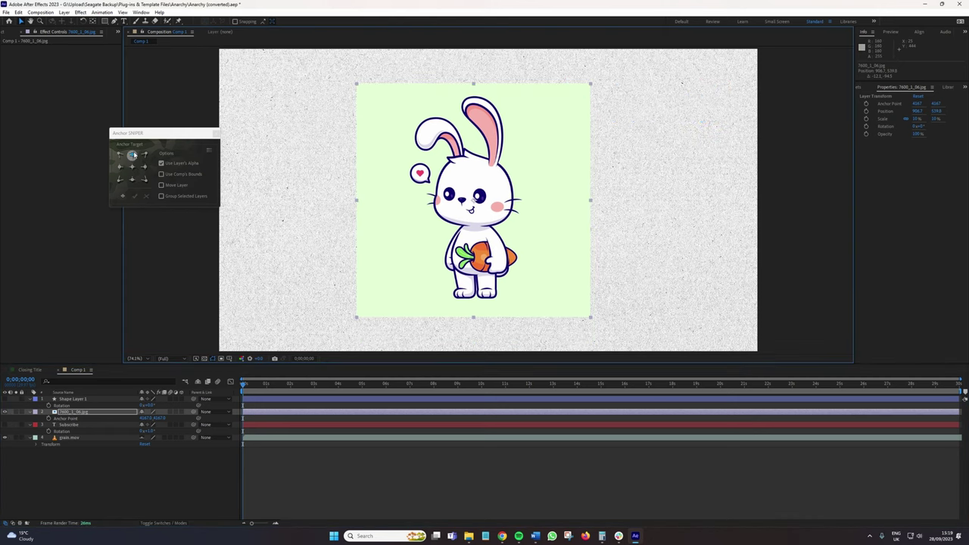
# Anchor the bunny at its top centre (4167, 0) and test a rotation, then undo it
pyautogui.click(133, 154)
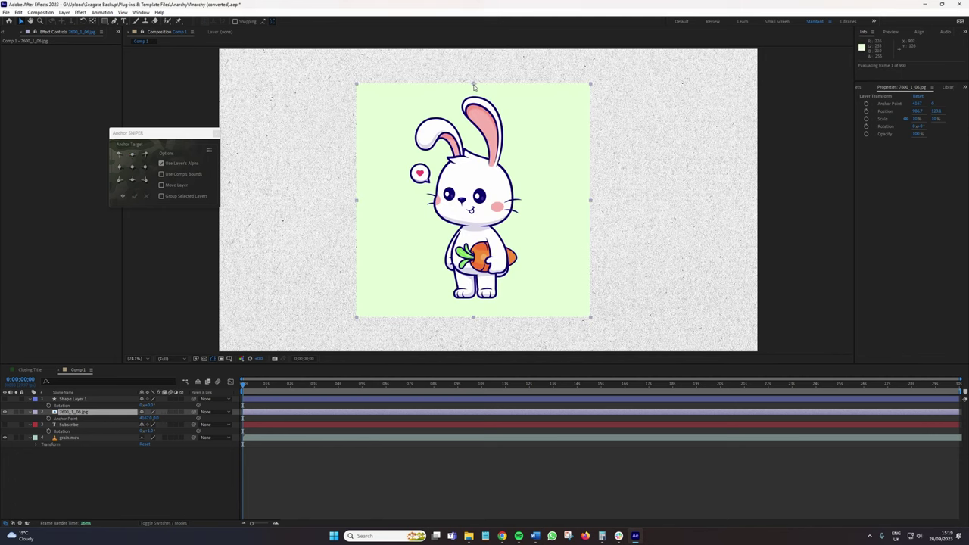
pyautogui.press('r')
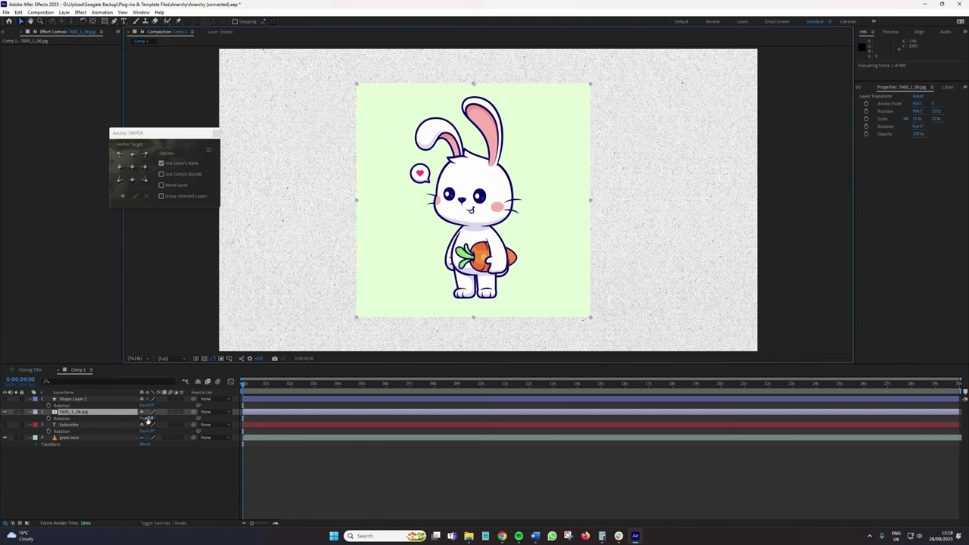
pyautogui.moveTo(148, 420)
pyautogui.mouseDown()
pyautogui.moveTo(161, 424)
pyautogui.moveTo(132, 419)
pyautogui.moveTo(181, 419)
pyautogui.moveTo(150, 419)
pyautogui.mouseUp()
pyautogui.hotkey('ctrl', 'z')
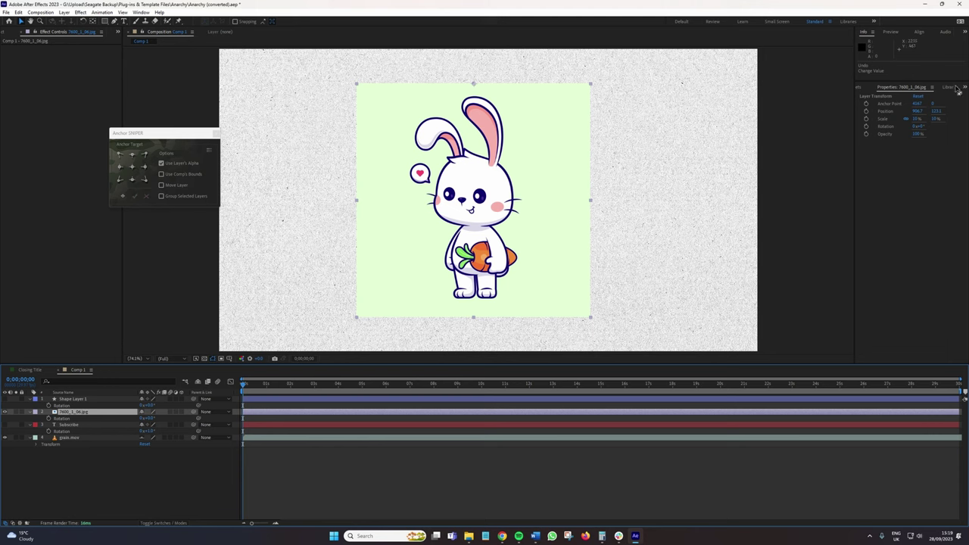
# Search 'key', apply Keylight (1.2) to the bunny, and sample the green backdrop as Screen Colour
pyautogui.click(858, 87)
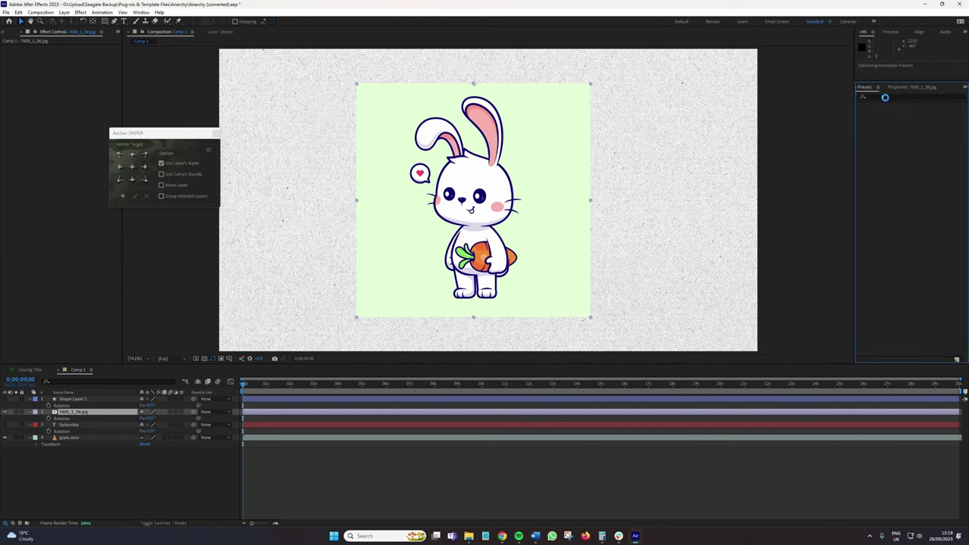
pyautogui.click(887, 96)
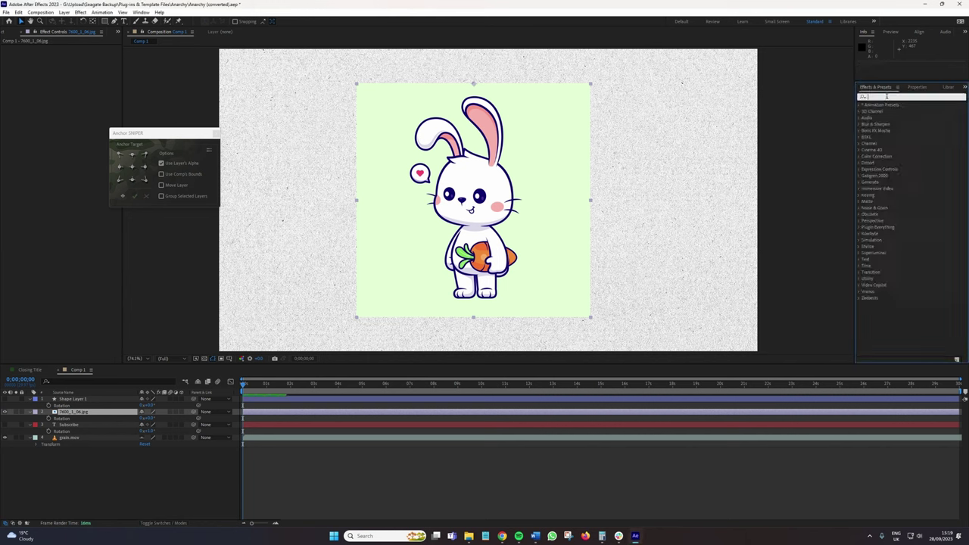
pyautogui.write('keyl')
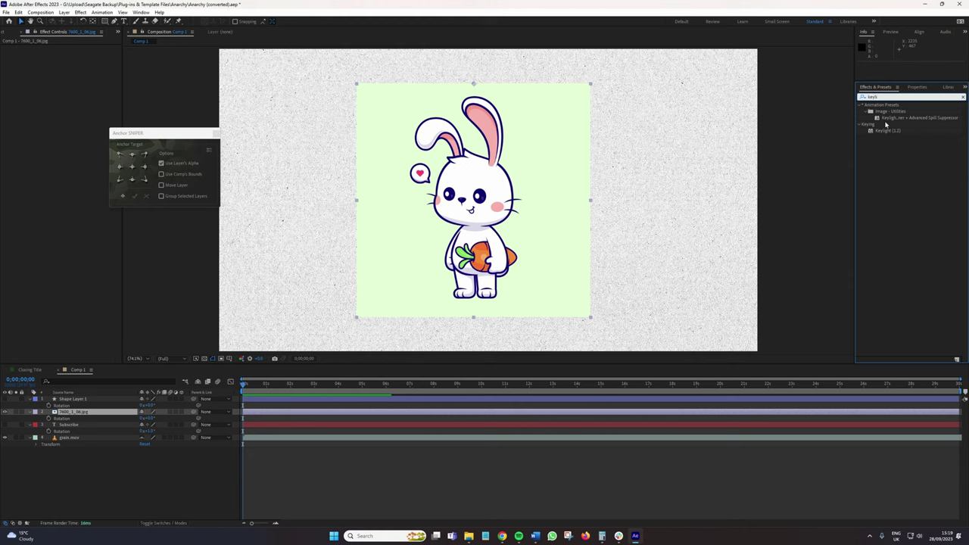
pyautogui.moveTo(887, 130); pyautogui.dragTo(569, 165)
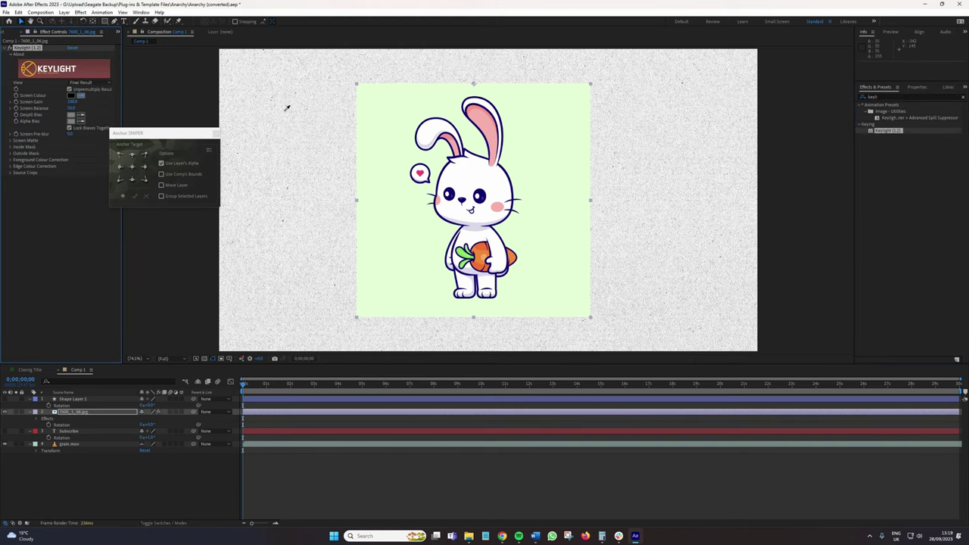
pyautogui.click(395, 119)
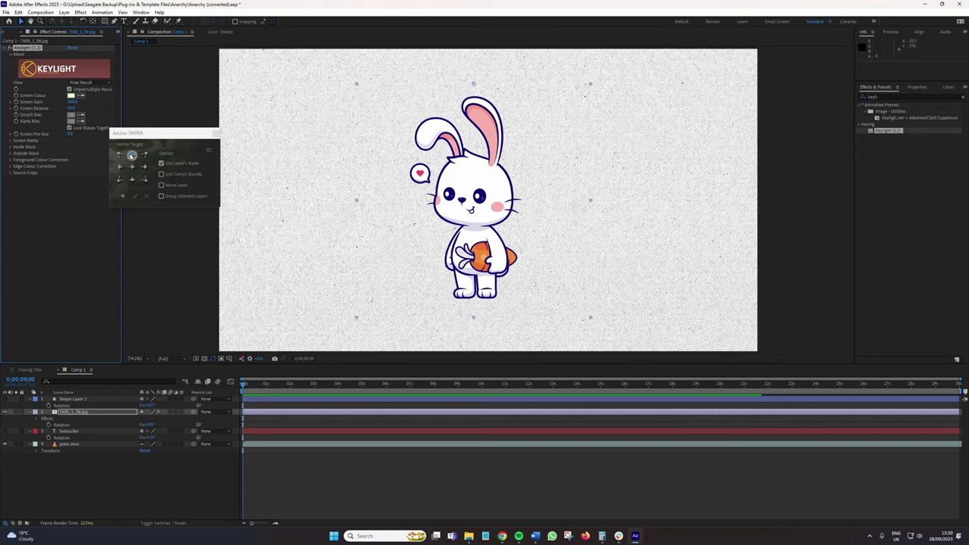
# Anchor the keyed bunny at its top centre and test a clockwise rotation
pyautogui.click(133, 156)
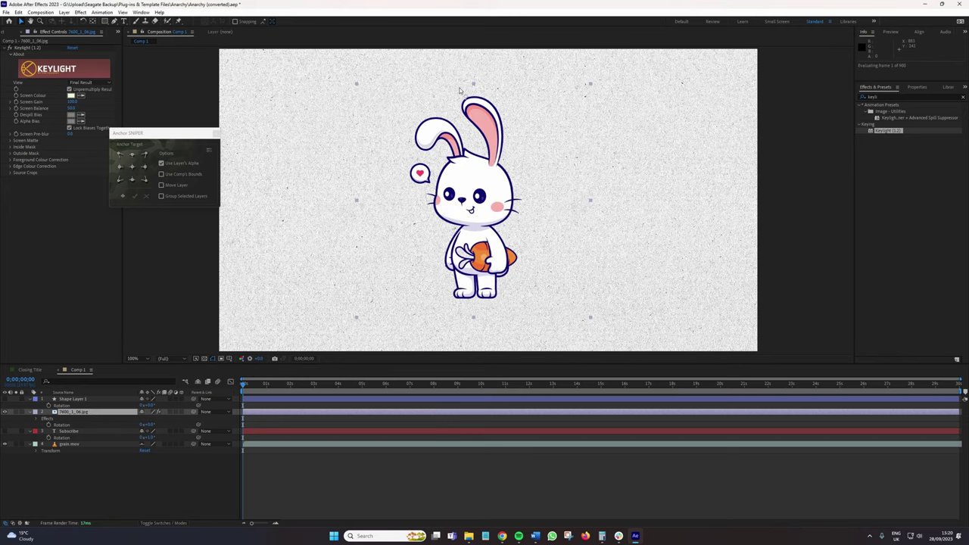
pyautogui.scroll(3, 456, 86)
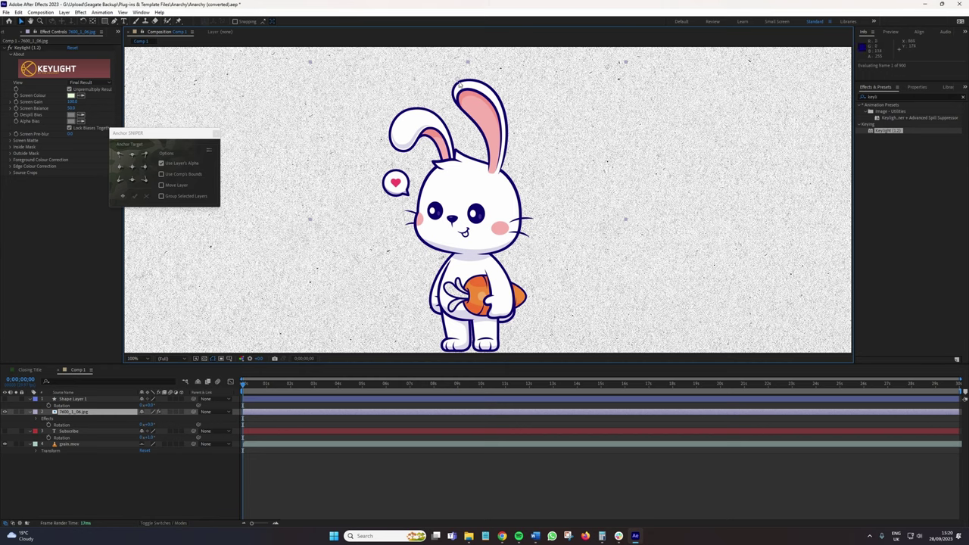
pyautogui.scroll(-2, 402, 154)
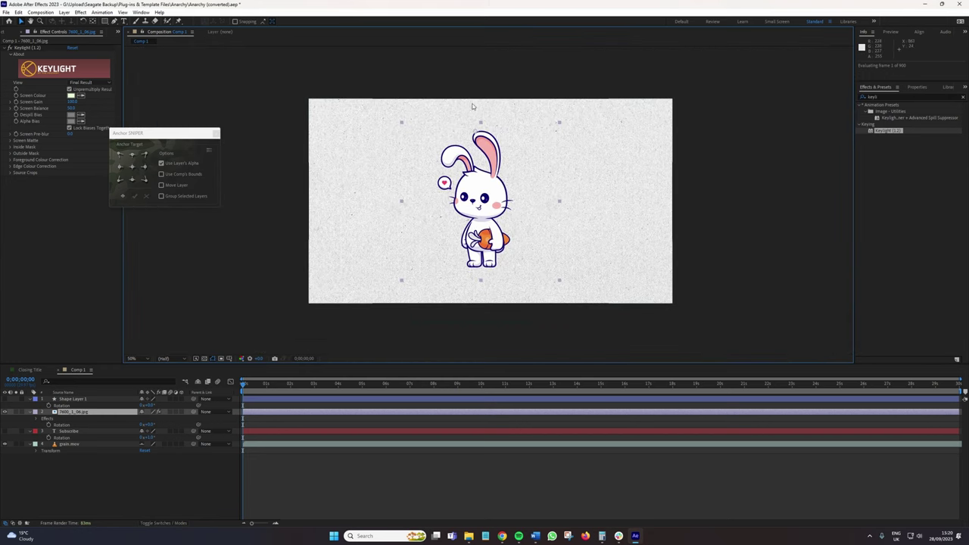
pyautogui.press('r')
pyautogui.moveTo(154, 418)
pyautogui.mouseDown()
pyautogui.moveTo(186, 414)
pyautogui.moveTo(156, 415)
pyautogui.mouseUp()
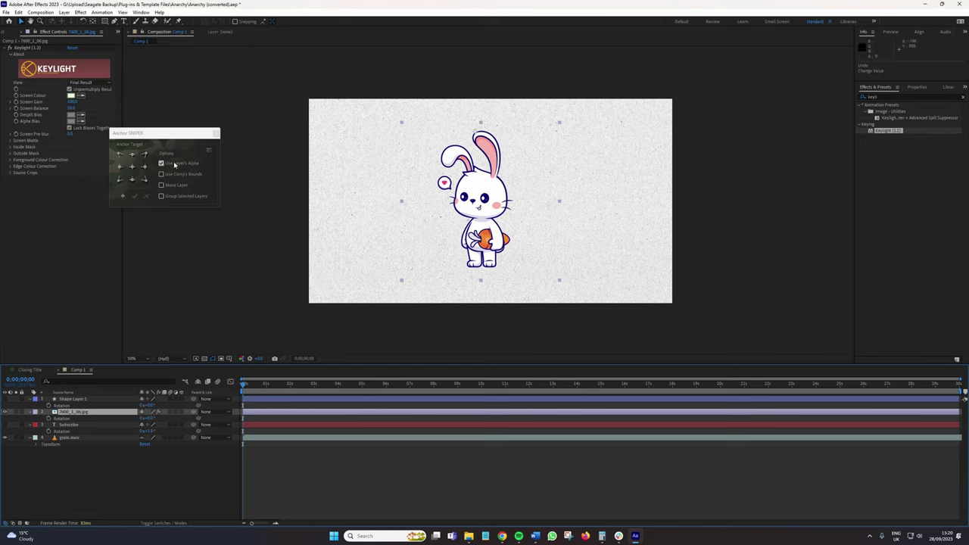
# Move the bunny's anchor to bottom centre, enlarge it, and nudge it slightly lower
pyautogui.click(143, 180)
pyautogui.click(132, 179)
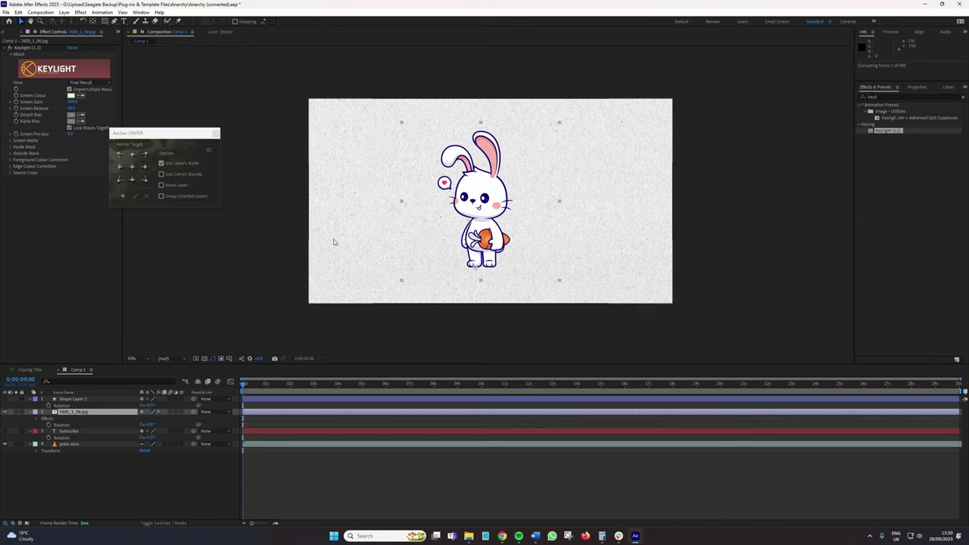
pyautogui.moveTo(156, 418)
pyautogui.mouseDown()
pyautogui.moveTo(130, 418)
pyautogui.moveTo(168, 418)
pyautogui.mouseUp()
pyautogui.moveTo(481, 288); pyautogui.dragTo(482, 296)
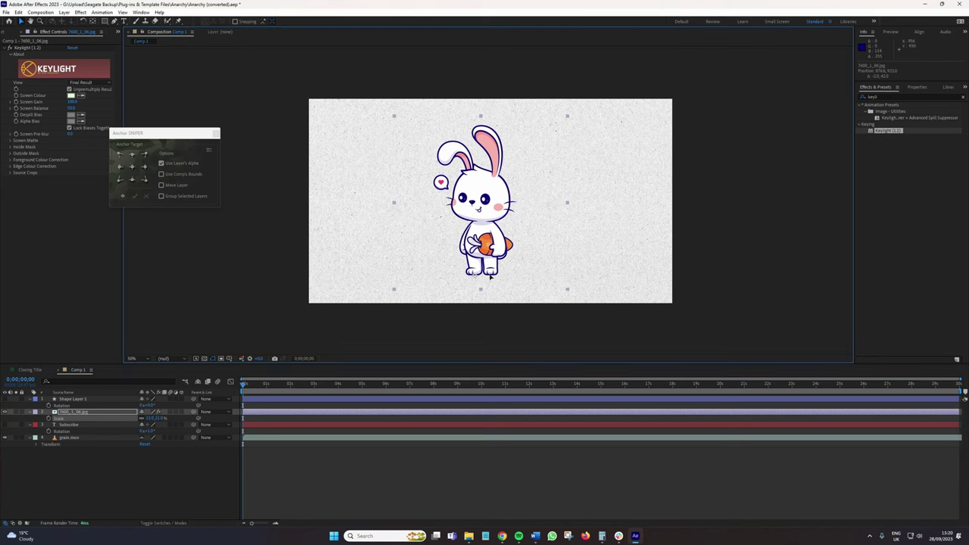